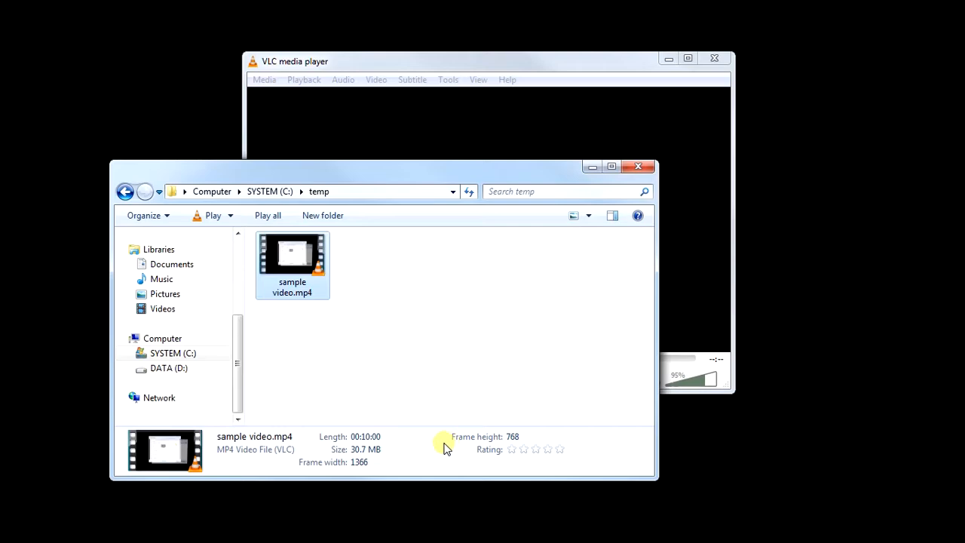
Switch to VLC media player and add C:\temp\sample video.mp4 to the list of local files to open
left_click(681, 268)
left_click(267, 82)
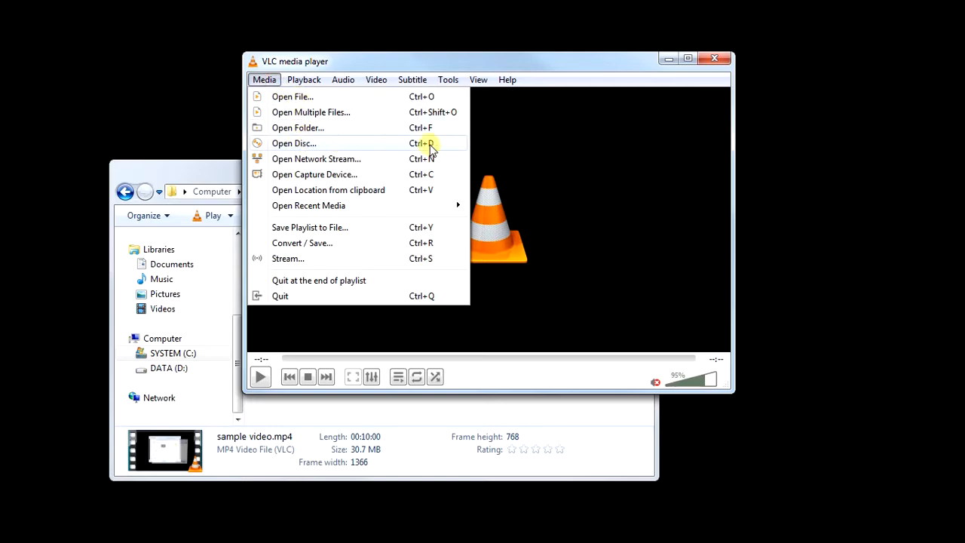
left_click(323, 146)
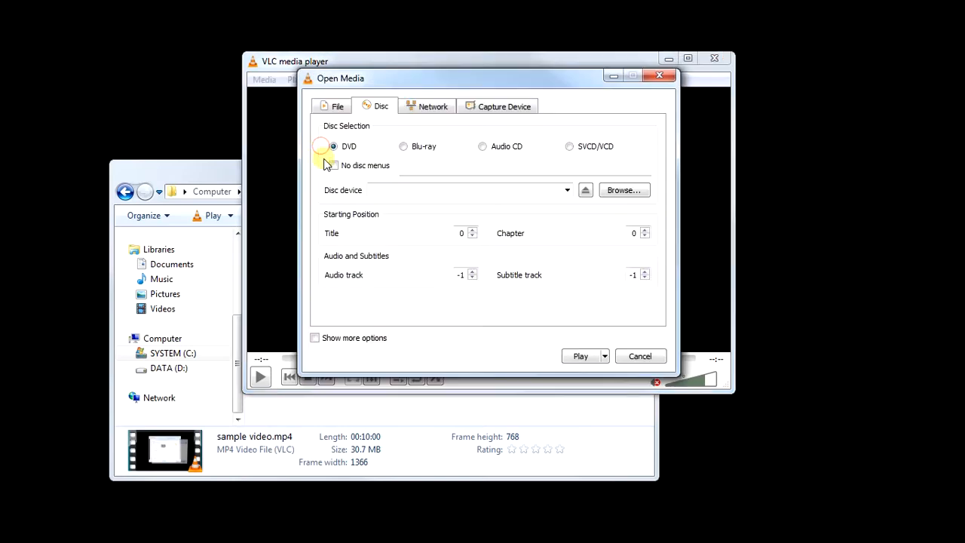
left_click(334, 107)
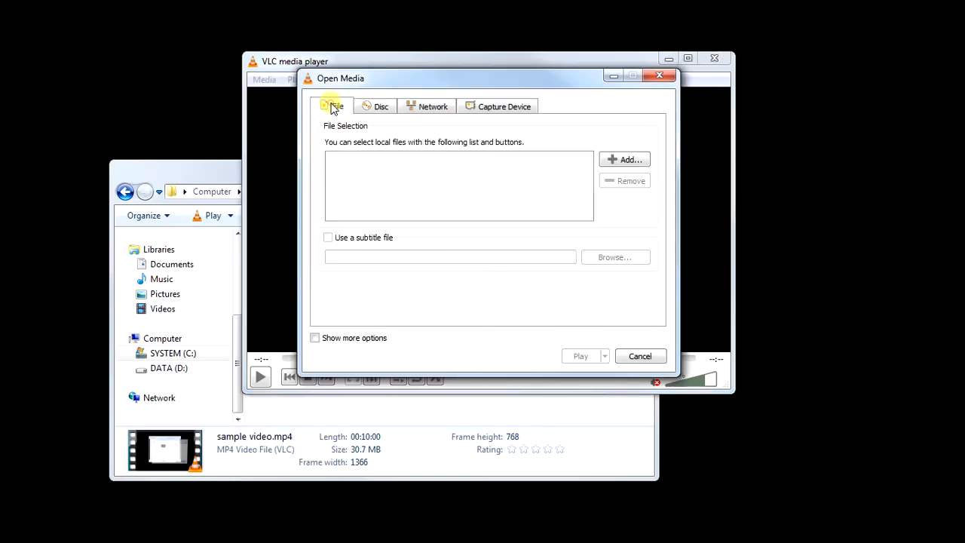
left_click(629, 160)
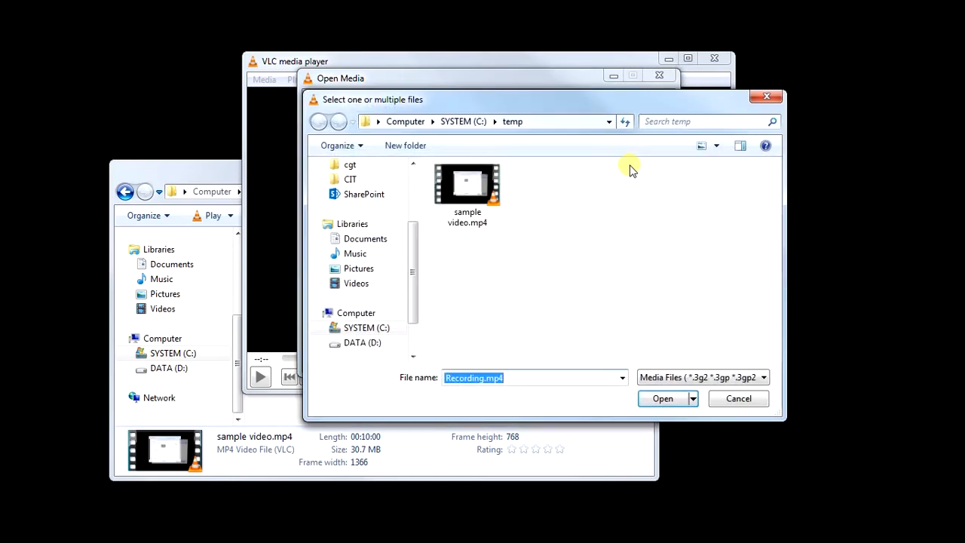
left_click_drag(416, 276, 416, 332)
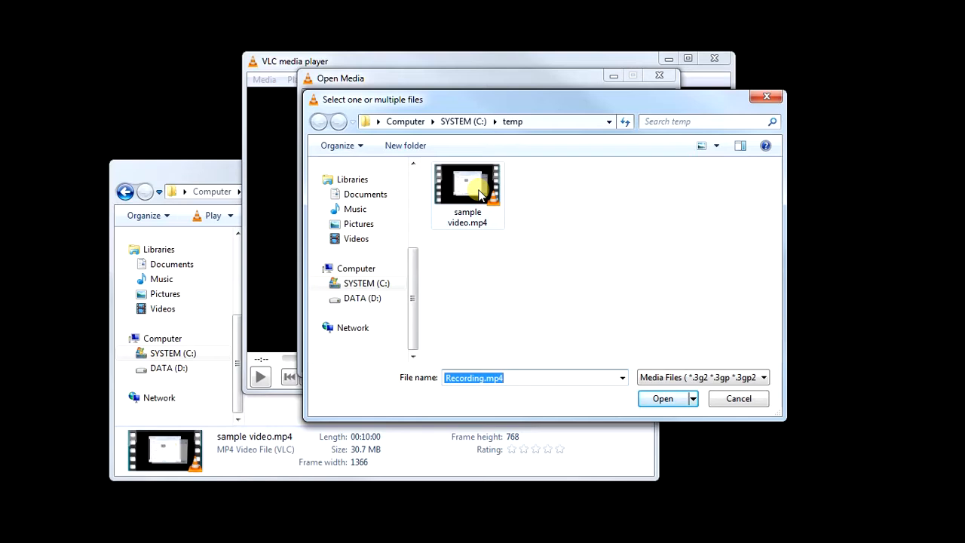
left_click(480, 195)
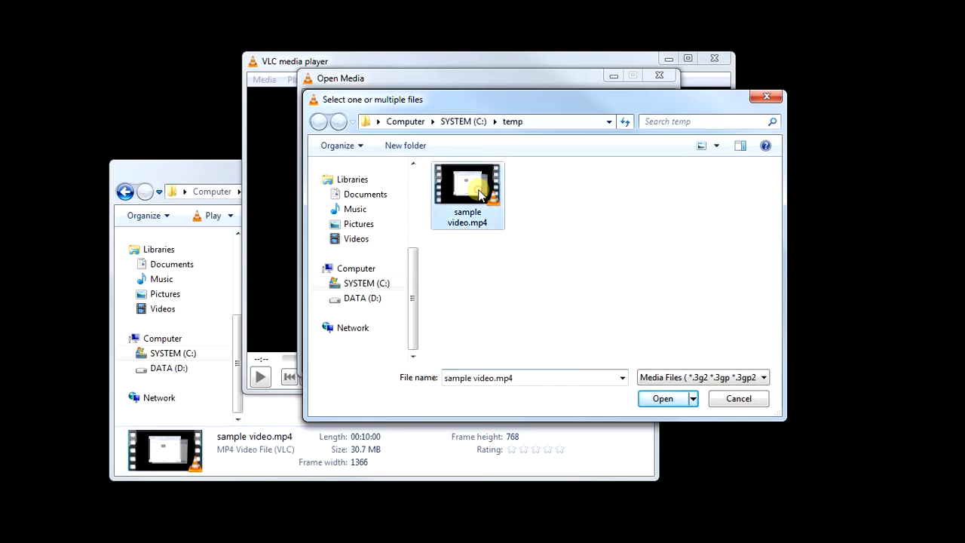
left_click(716, 376)
left_click(628, 285)
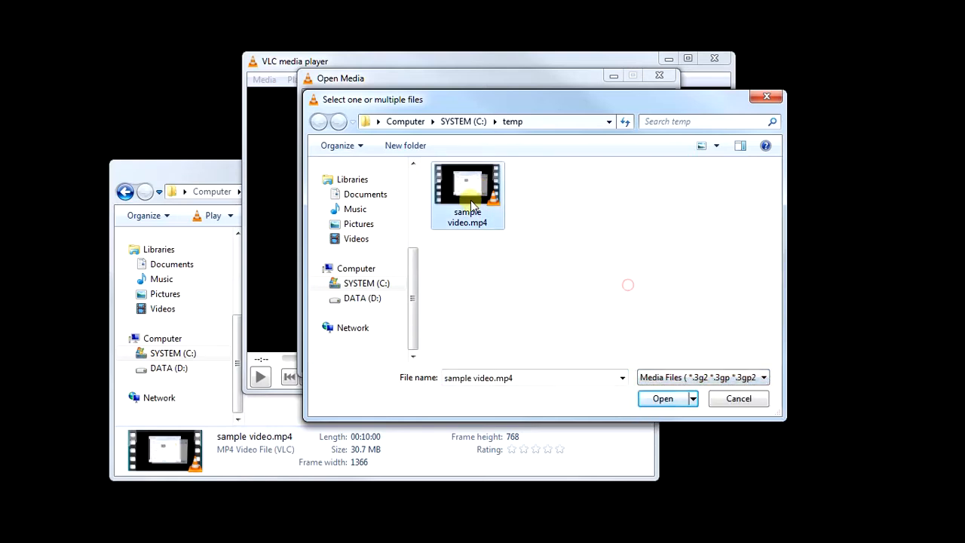
left_click(535, 236)
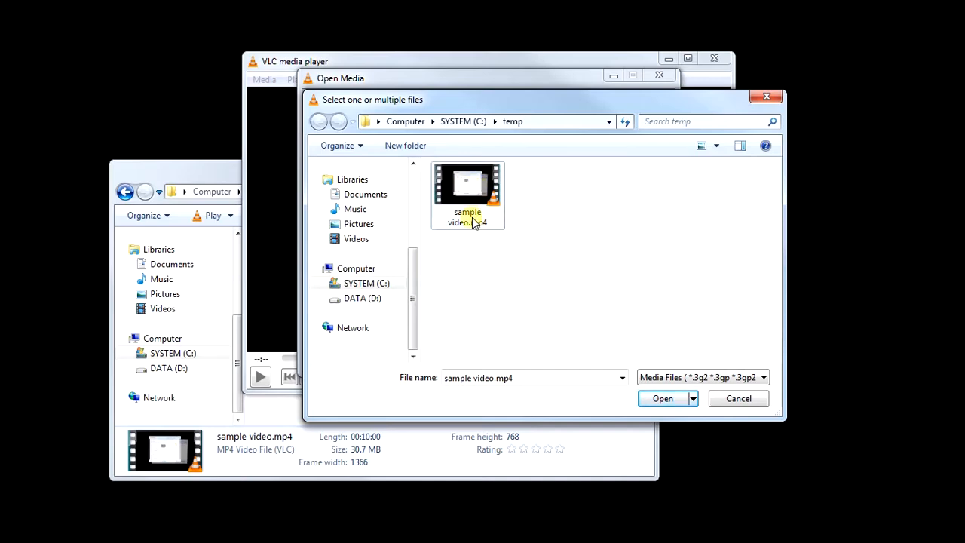
left_click(474, 221)
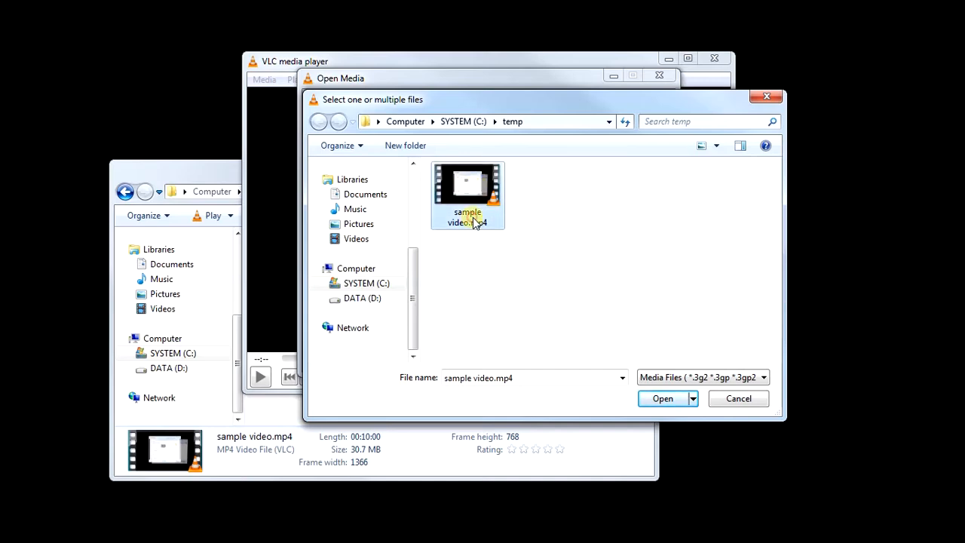
left_click(668, 400)
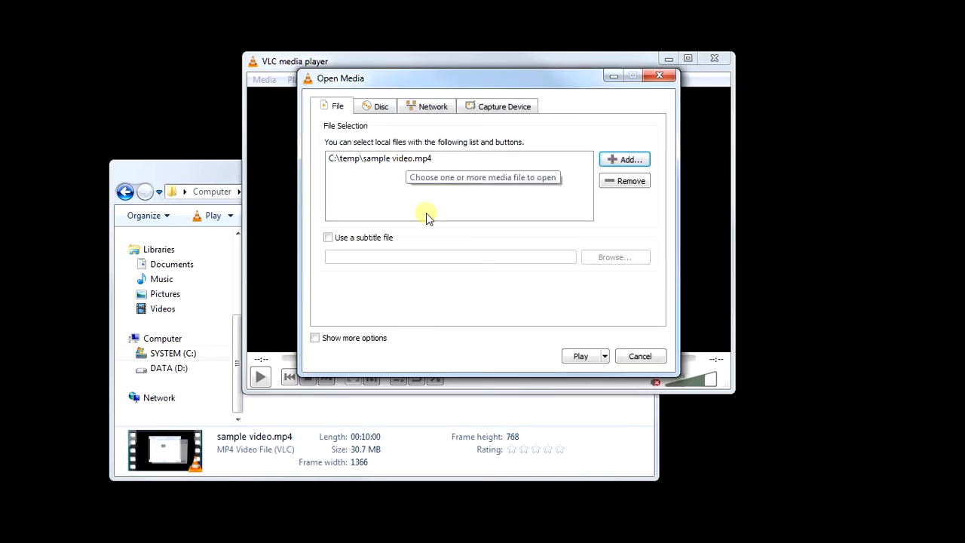
Choose to convert the added file and look through the available profiles, leaving Video - H.264 + MP3 (MP4) selected
left_click(606, 355)
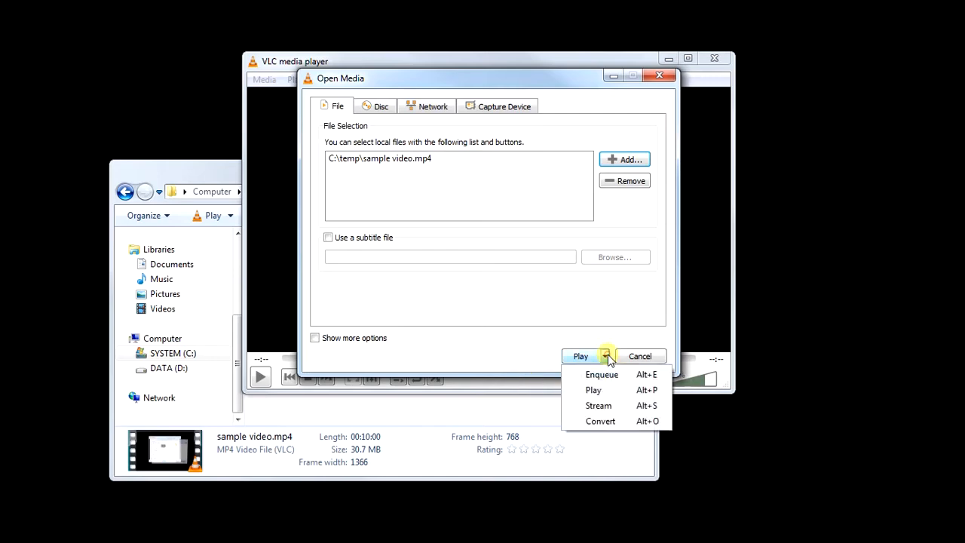
left_click(600, 420)
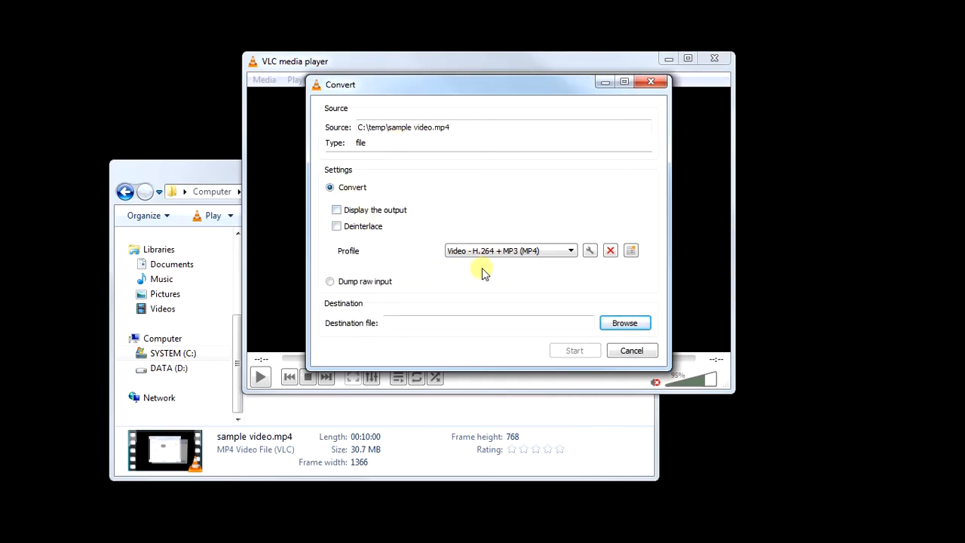
left_click(561, 254)
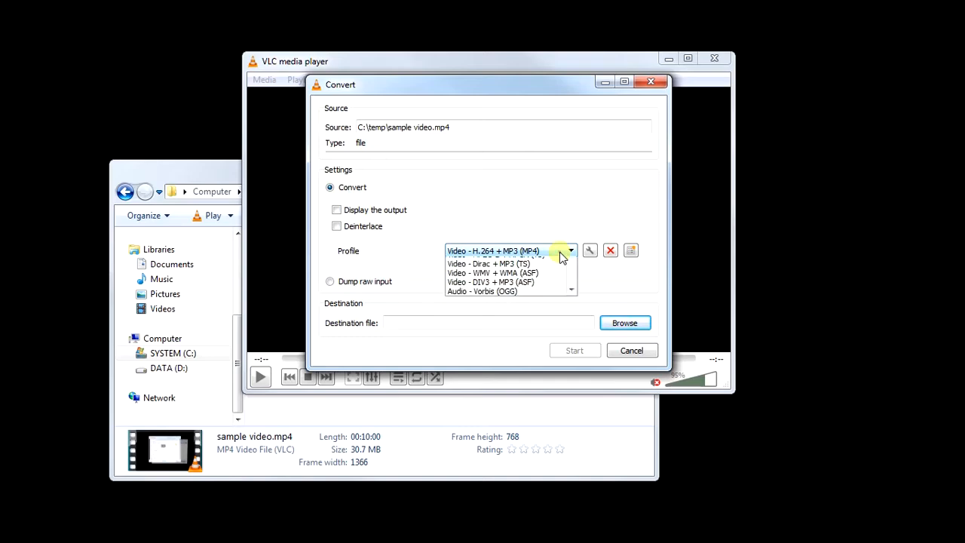
left_click_drag(571, 287, 574, 260)
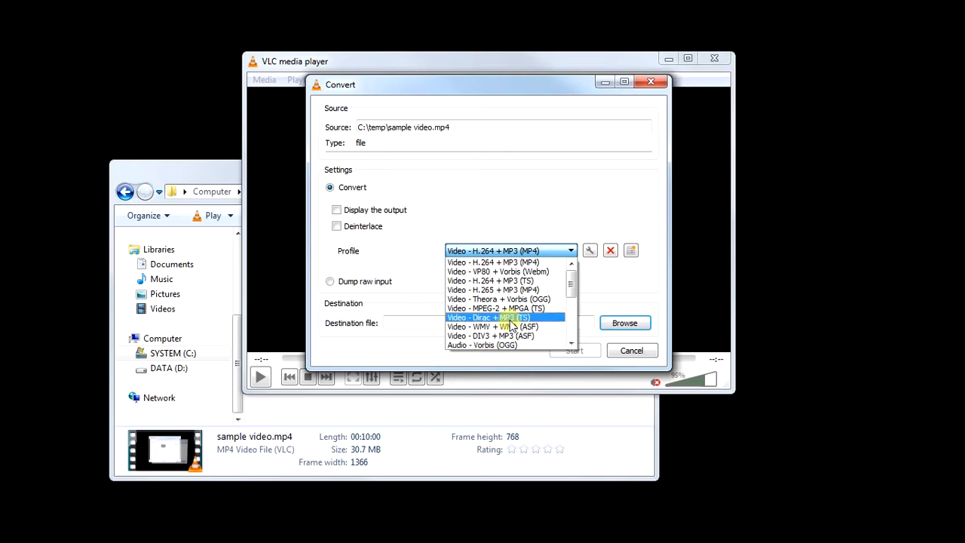
left_click(516, 238)
Open the selected profile for editing and compare the features of the encapsulation formats, ending on MP4/MOV
left_click(591, 252)
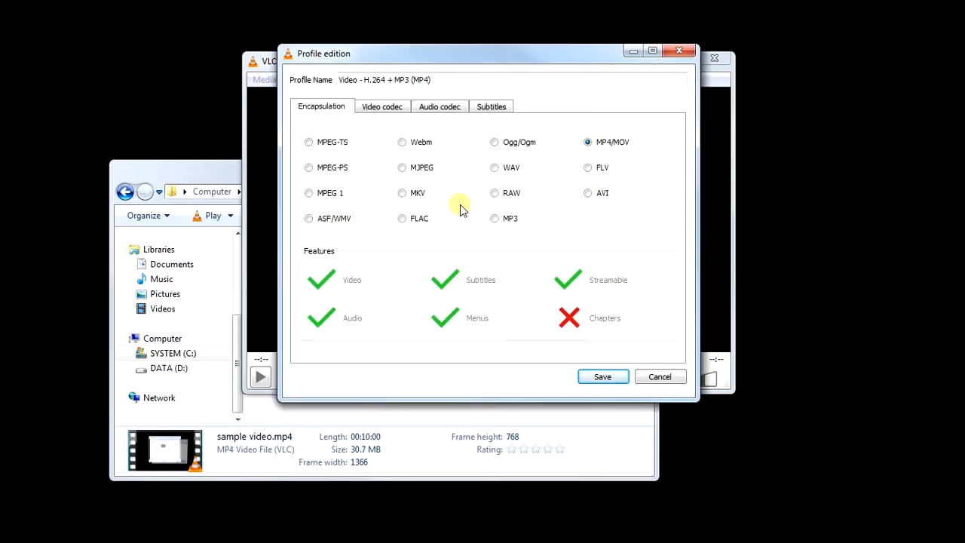
left_click(309, 142)
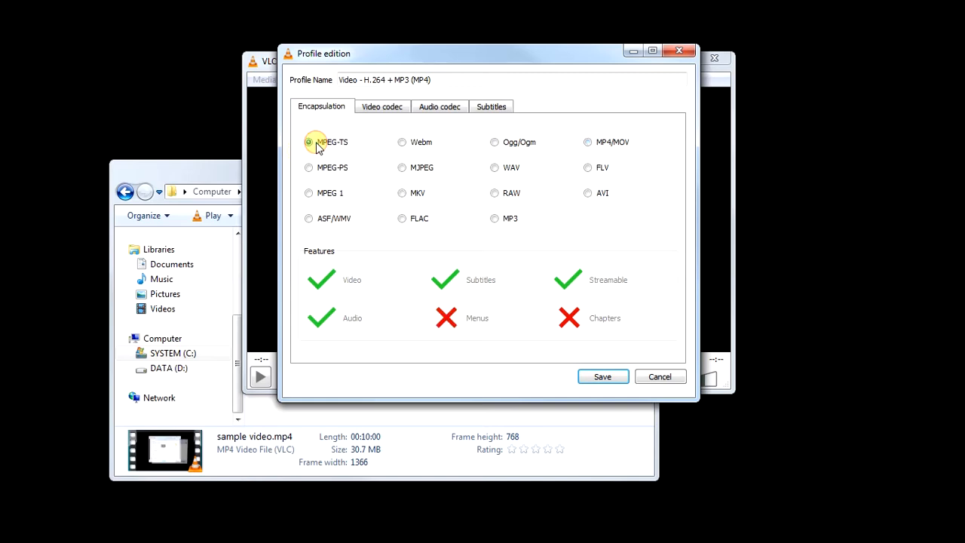
left_click(413, 148)
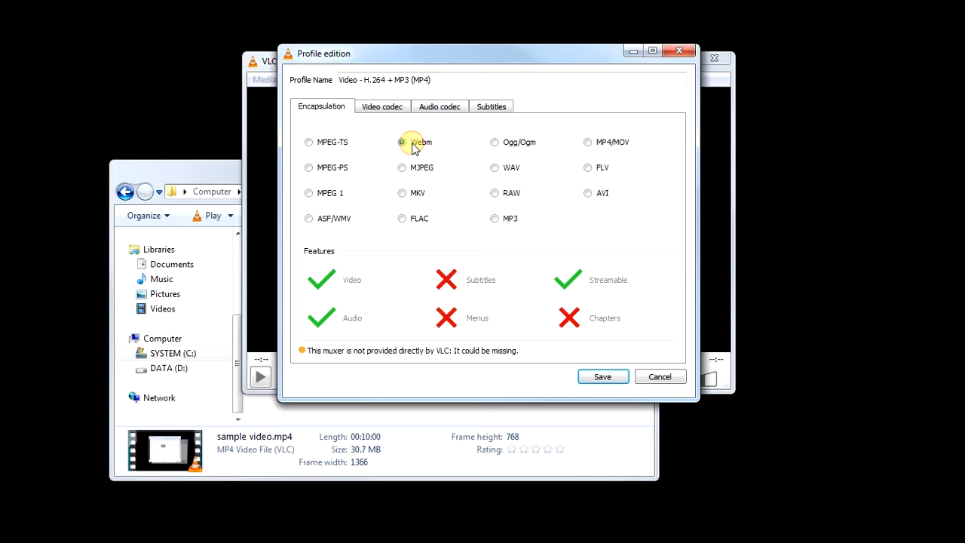
left_click(503, 173)
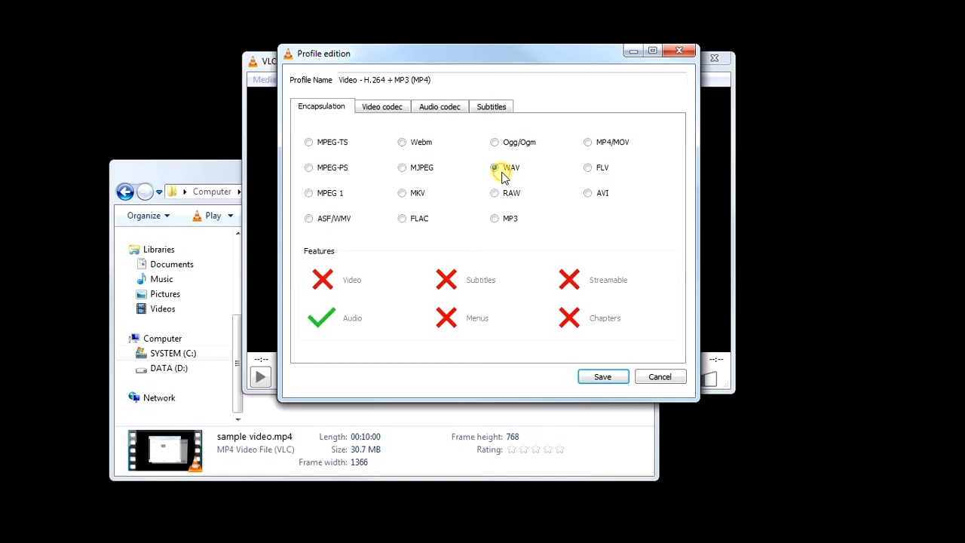
left_click(507, 196)
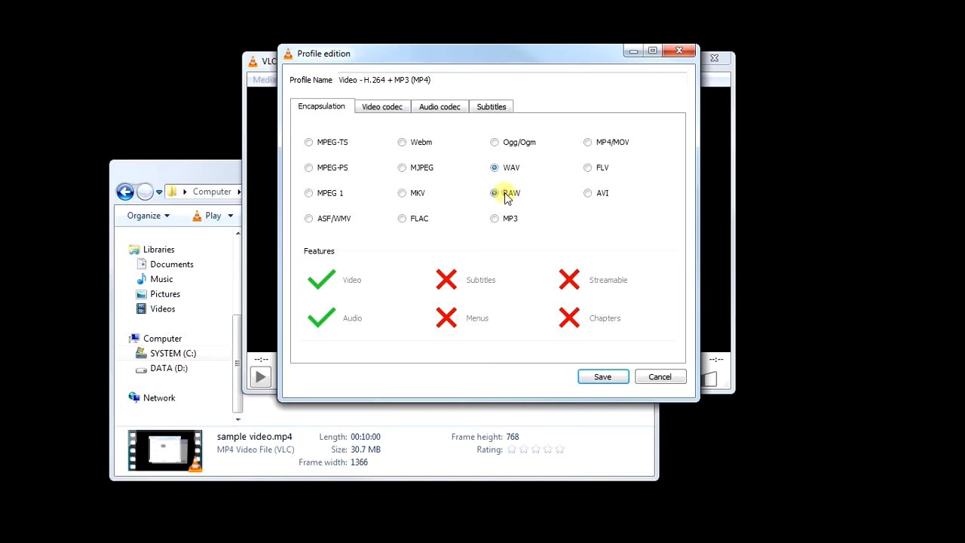
left_click(510, 218)
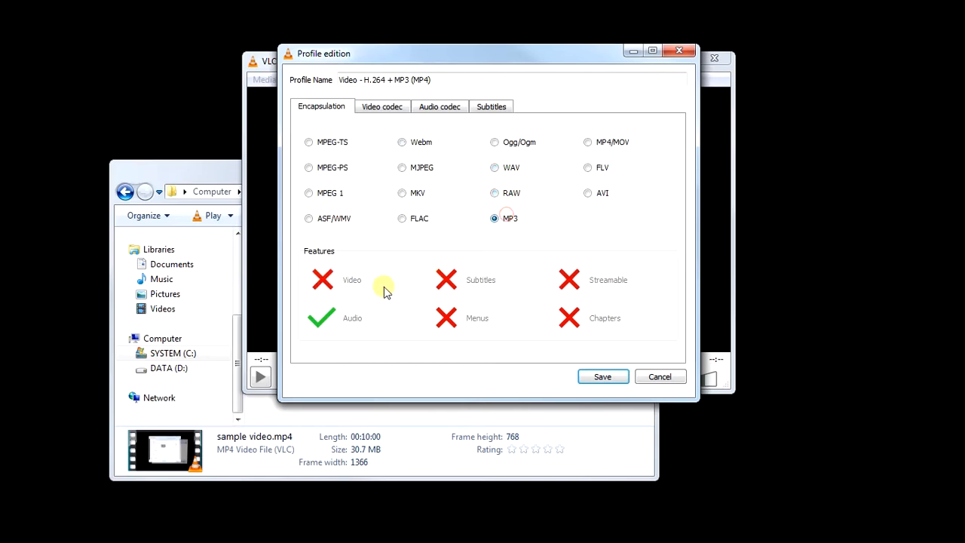
left_click(327, 222)
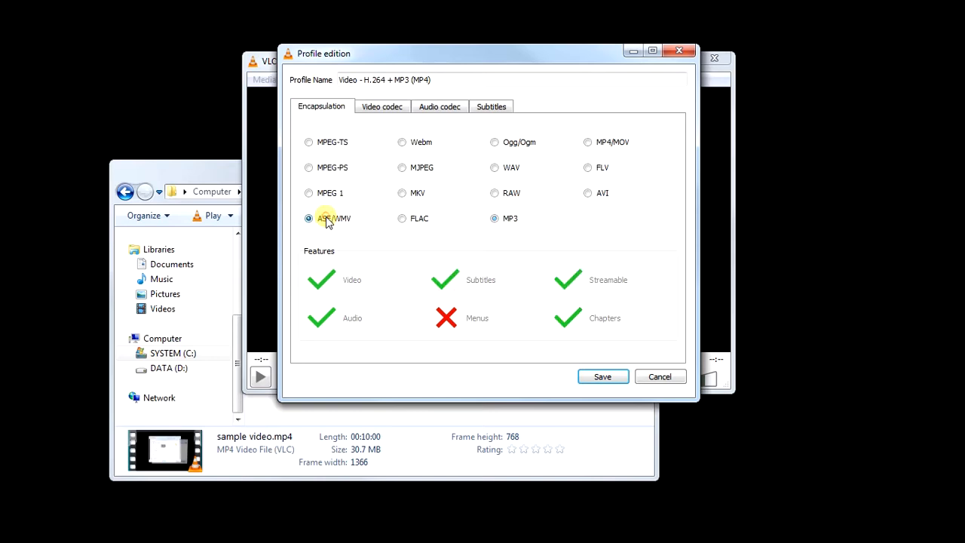
left_click(320, 167)
left_click(318, 193)
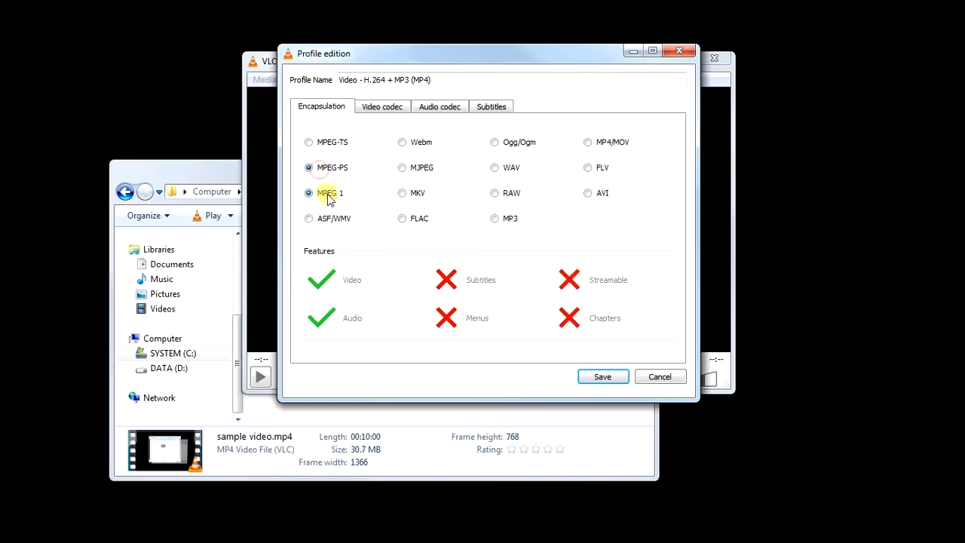
left_click(405, 192)
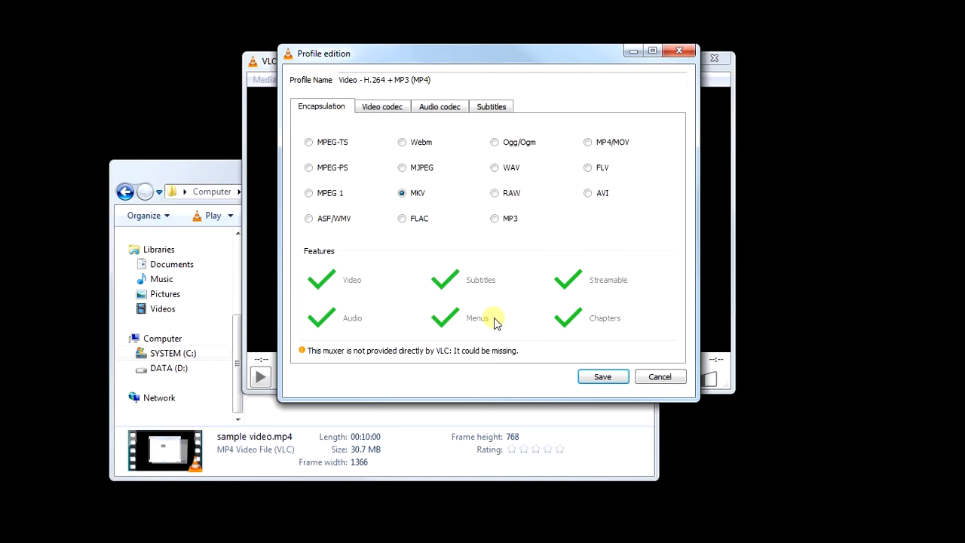
left_click(525, 147)
left_click(589, 142)
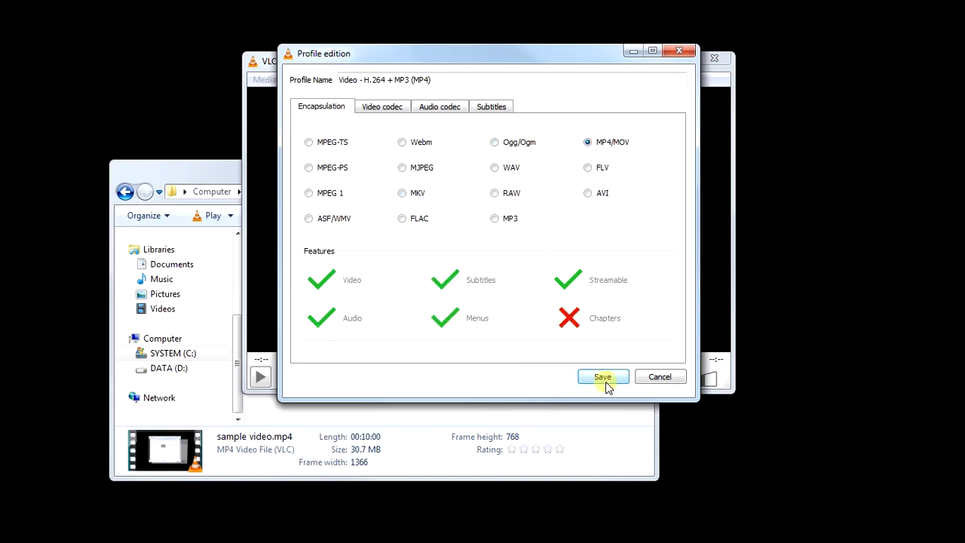
Examine the profile's video codec choices, resolution scaling, filters and encoding parameters
left_click(382, 107)
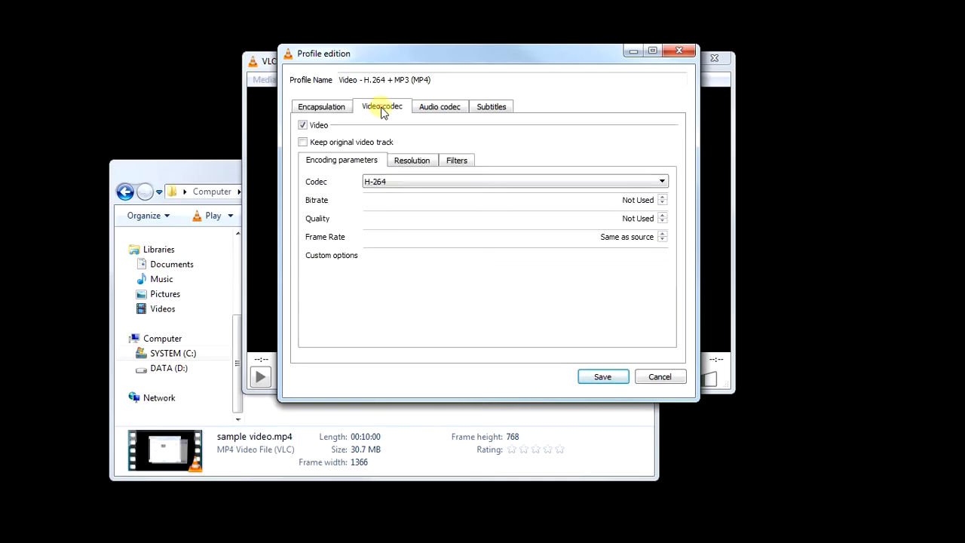
left_click(388, 184)
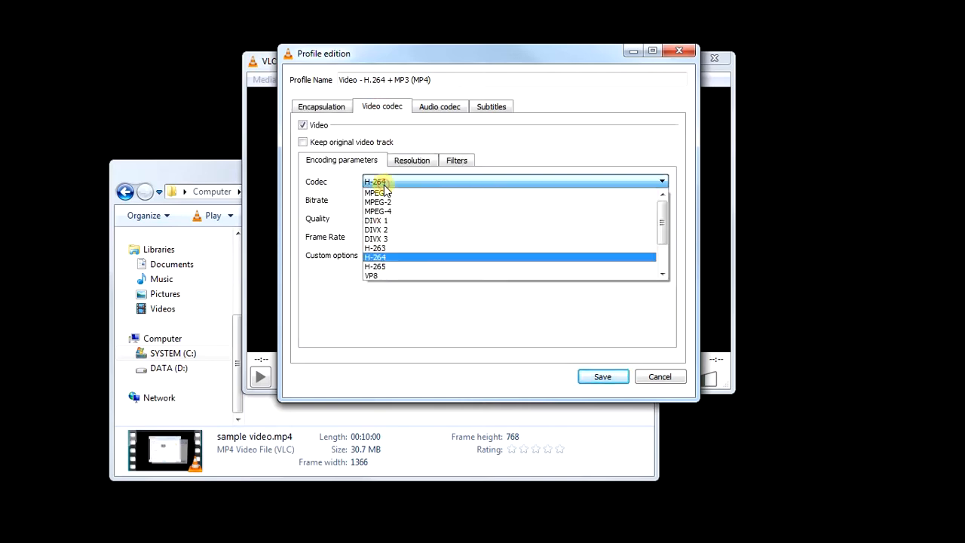
left_click(409, 161)
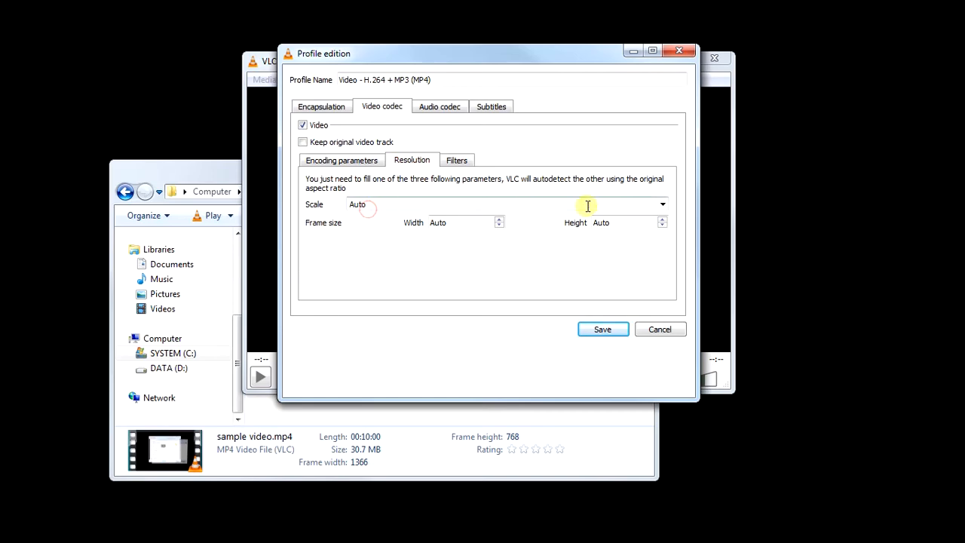
left_click(661, 205)
left_click(662, 203)
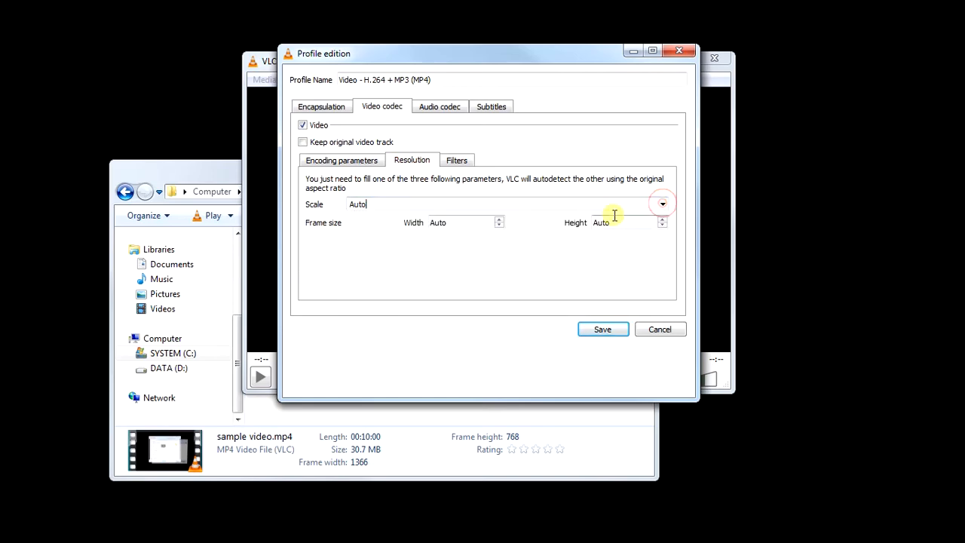
left_click(458, 160)
left_click(335, 161)
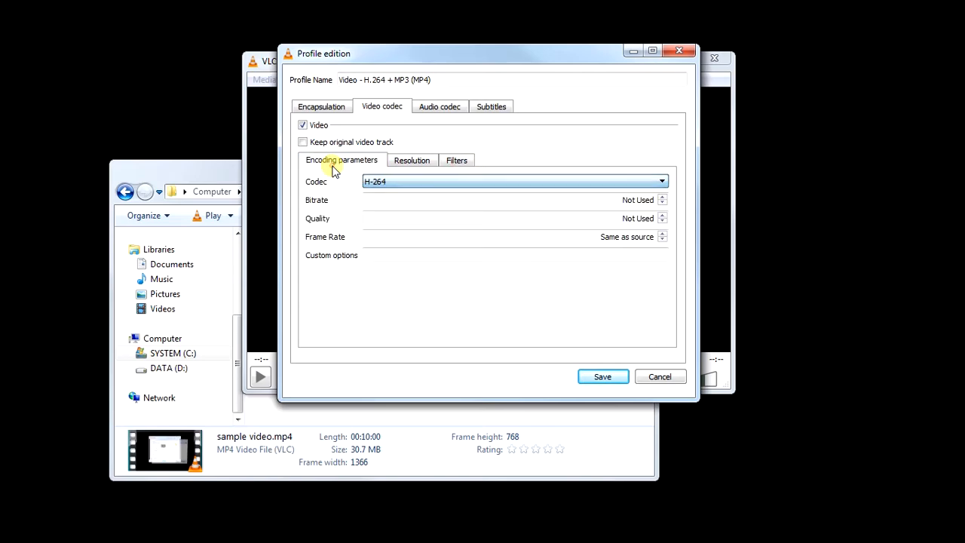
Set the profile's audio codec to MPEG Audio and look through the other audio codecs offered
left_click(437, 107)
left_click(414, 181)
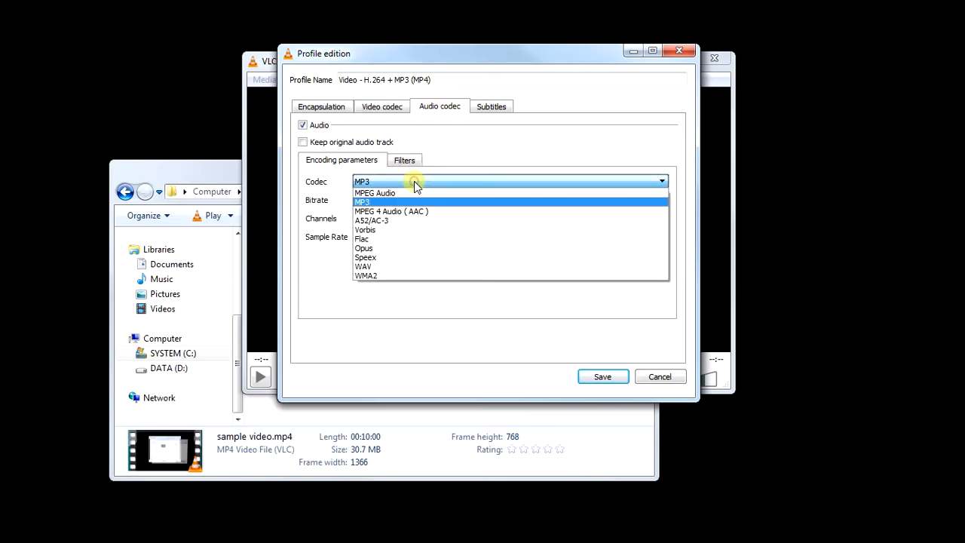
left_click(405, 193)
left_click(410, 182)
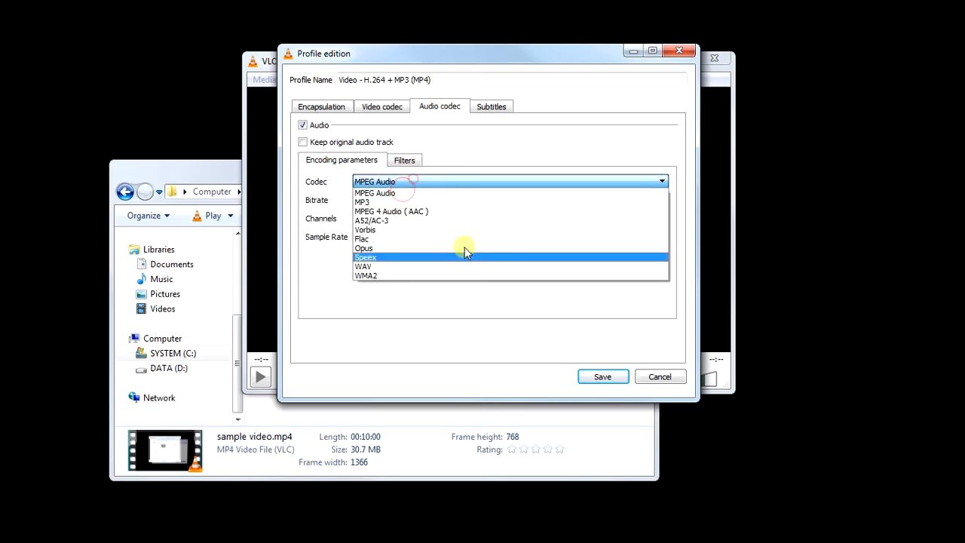
left_click(355, 301)
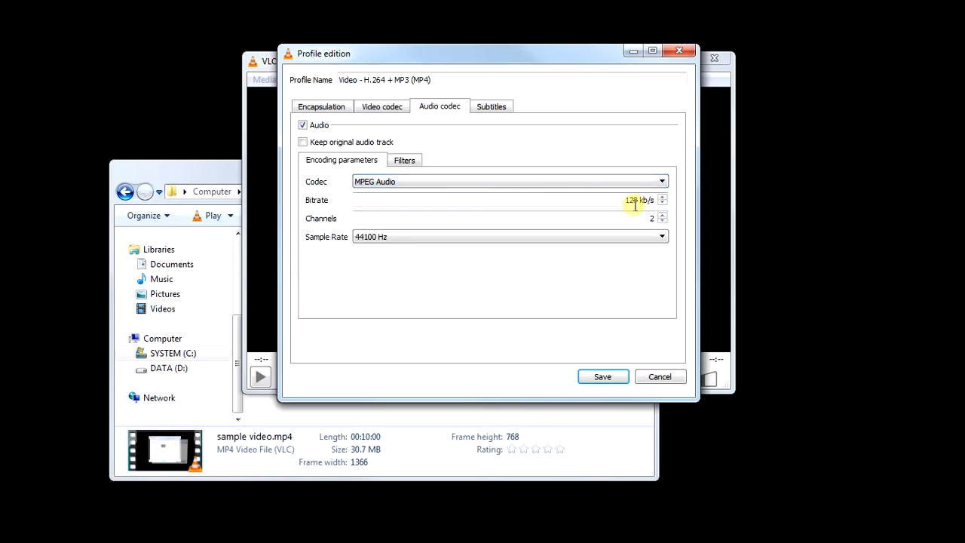
Check the audio bitrate and sample rate settings and set the number of audio channels to 1
left_click(386, 222)
left_click(396, 202)
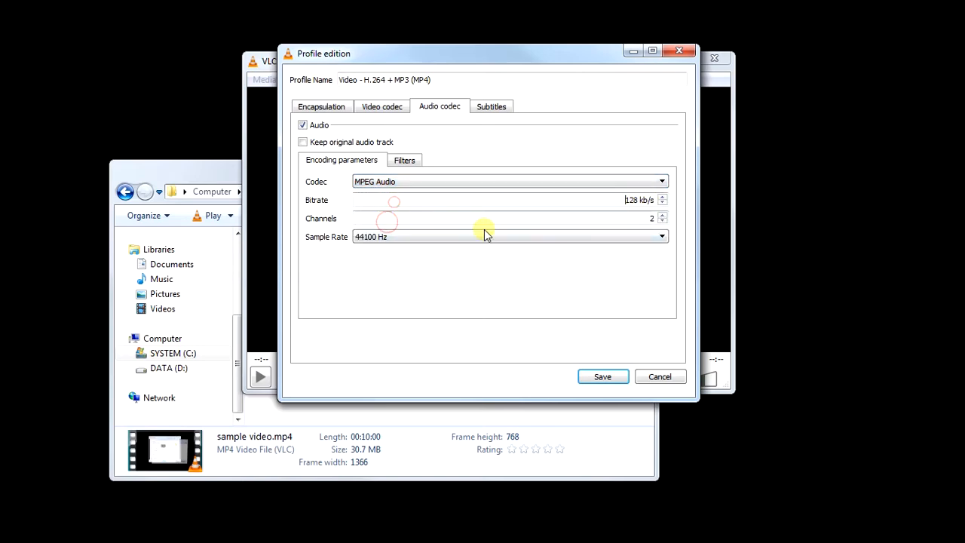
left_click(662, 197)
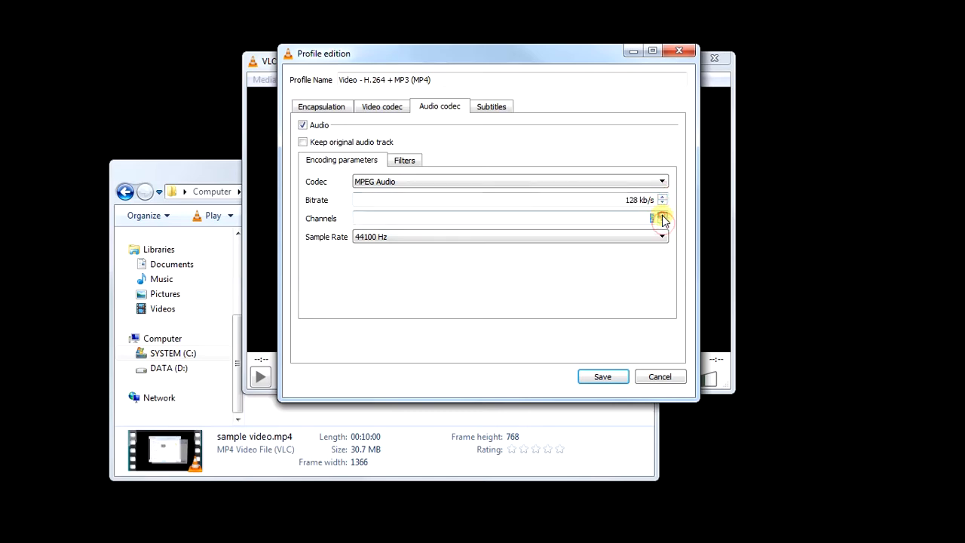
left_click(459, 241)
left_click(461, 241)
left_click(662, 221)
left_click(607, 270)
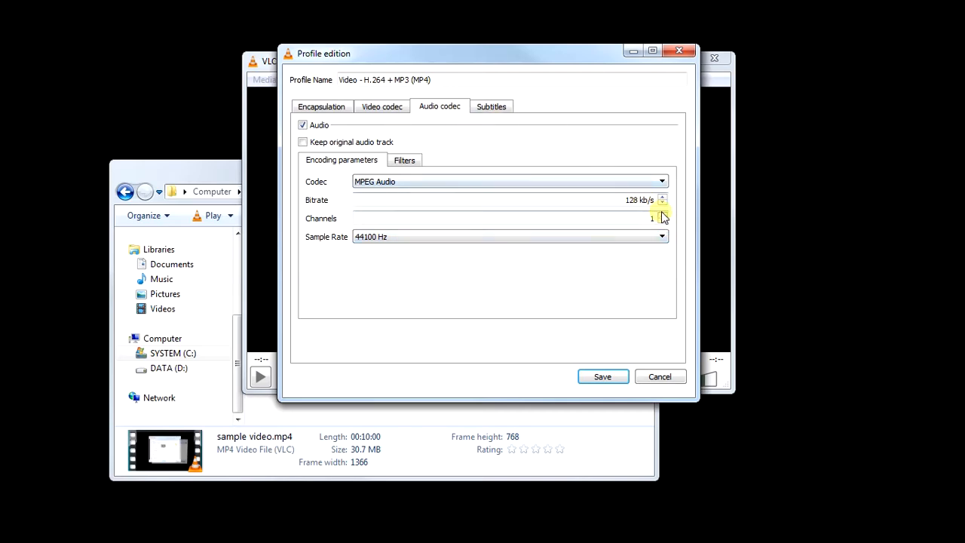
Check the profile's subtitle settings and encapsulation format, and save the edited profile
left_click(499, 108)
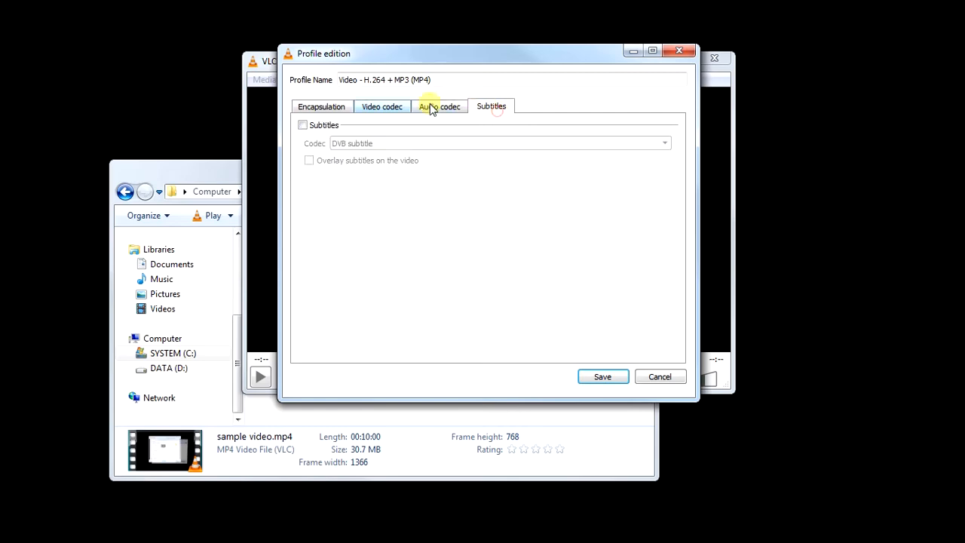
left_click(304, 109)
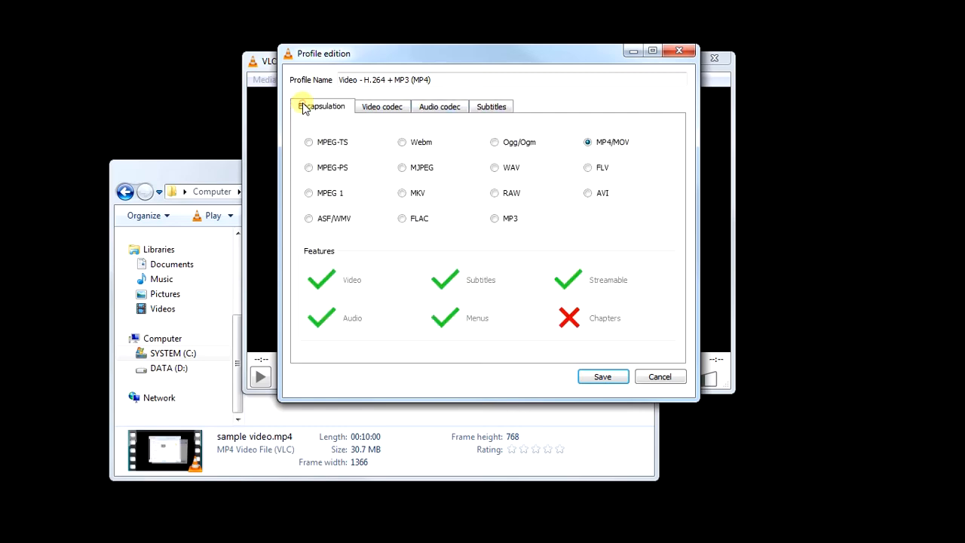
left_click(608, 374)
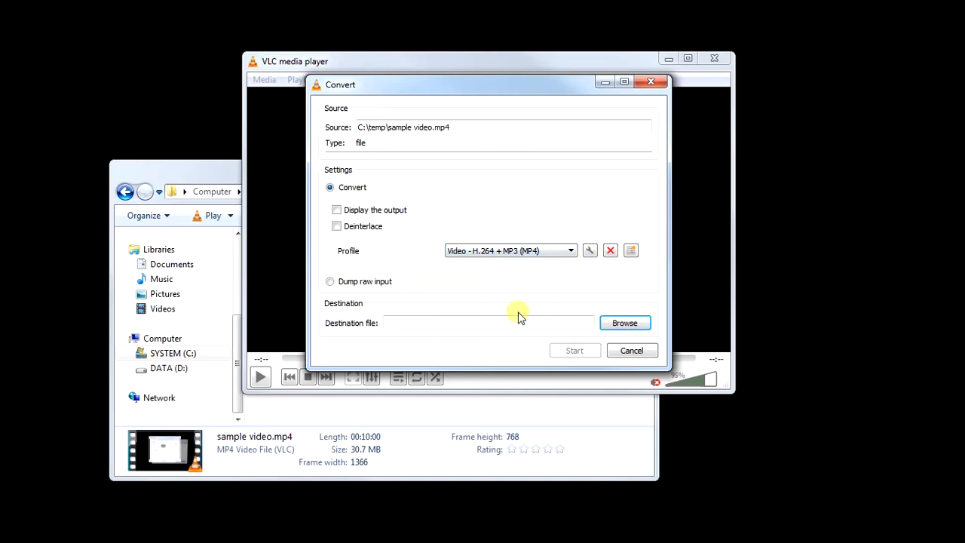
Set the destination file to sample video compressed.mp4 in C:\temp and start the conversion
left_click(625, 324)
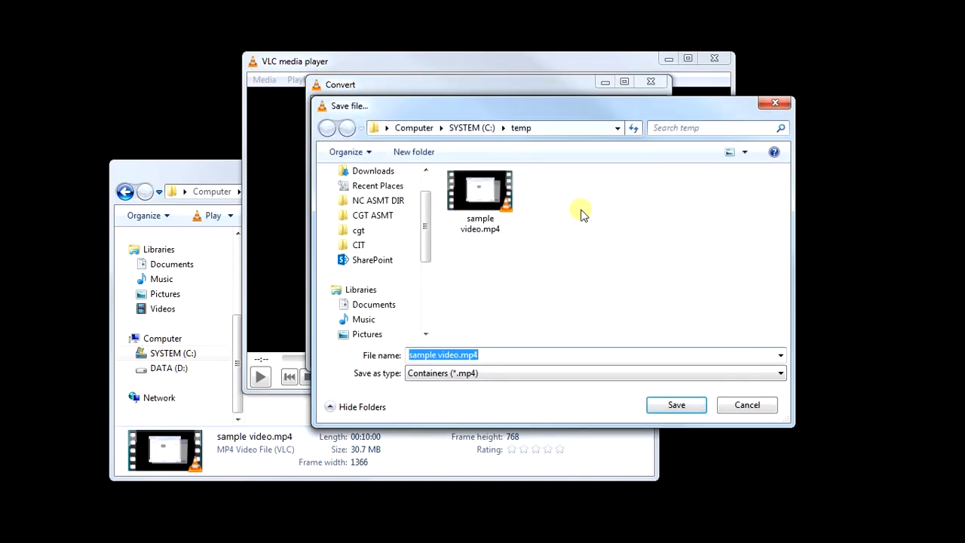
left_click(425, 318)
left_click(460, 354)
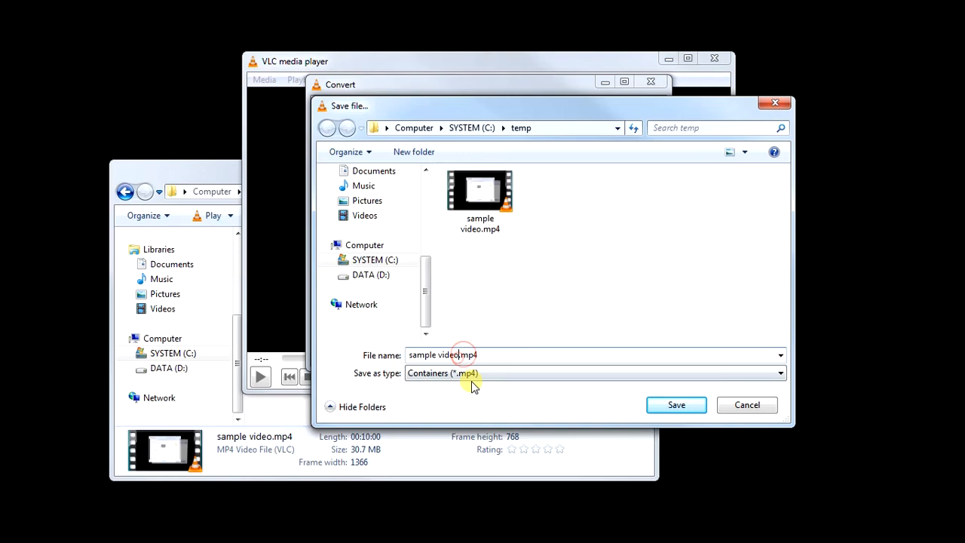
key("ctrl+a")
key("BackSpace")
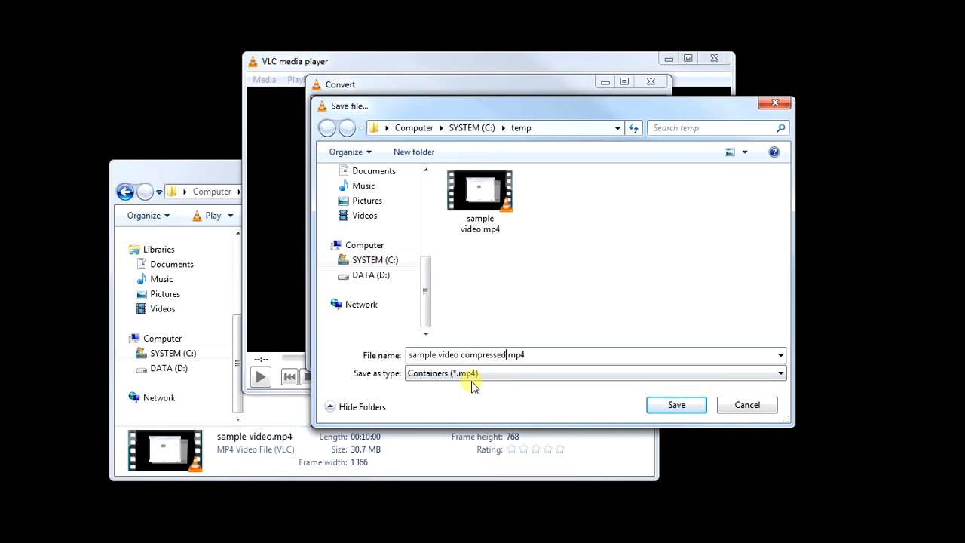
left_click(686, 406)
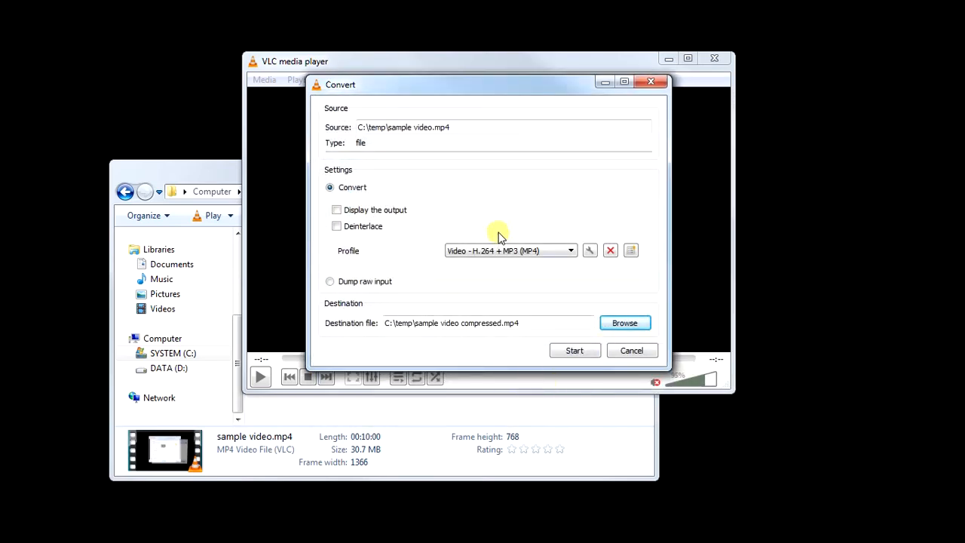
left_click(578, 353)
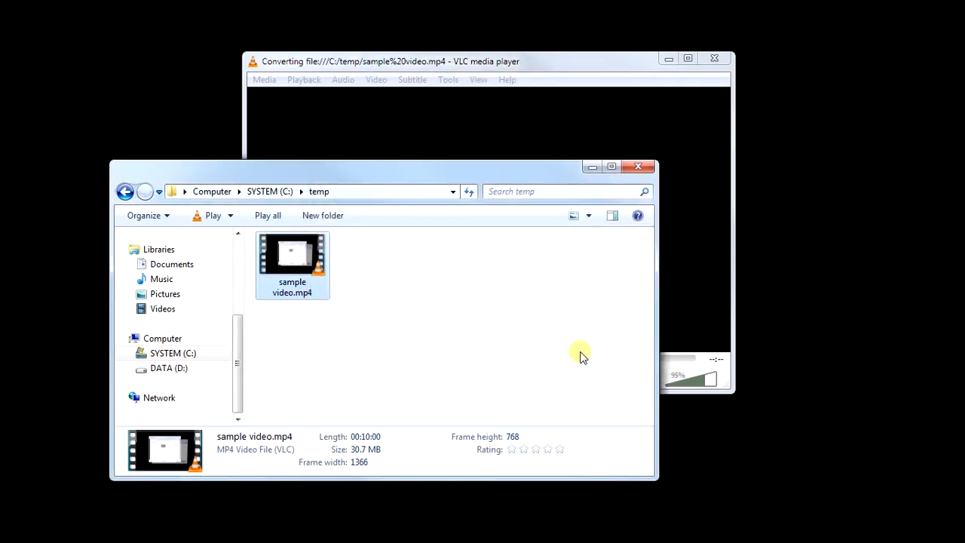
left_click(691, 236)
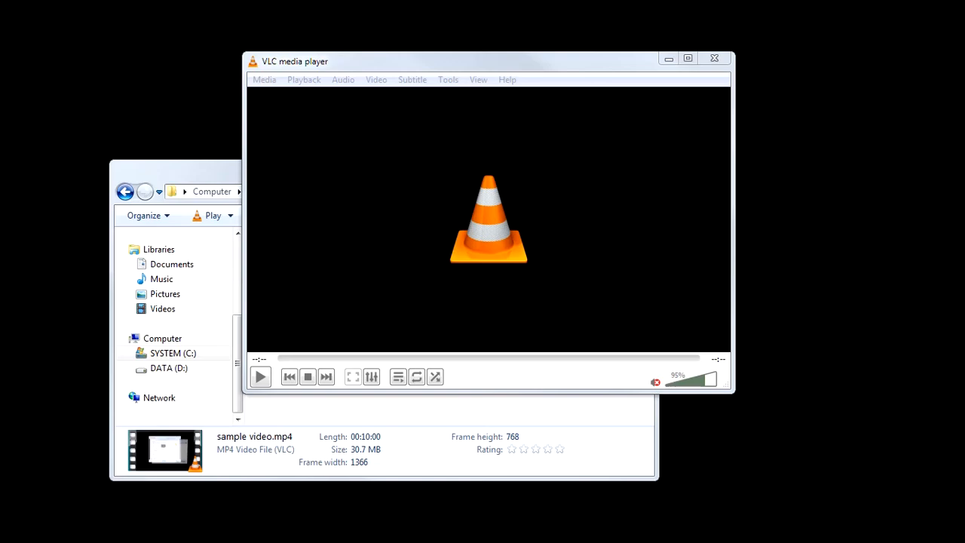
Switch to the temp folder in Windows Explorer and check the sizes of sample video compressed.mp4 and sample video.mp4
left_click(316, 406)
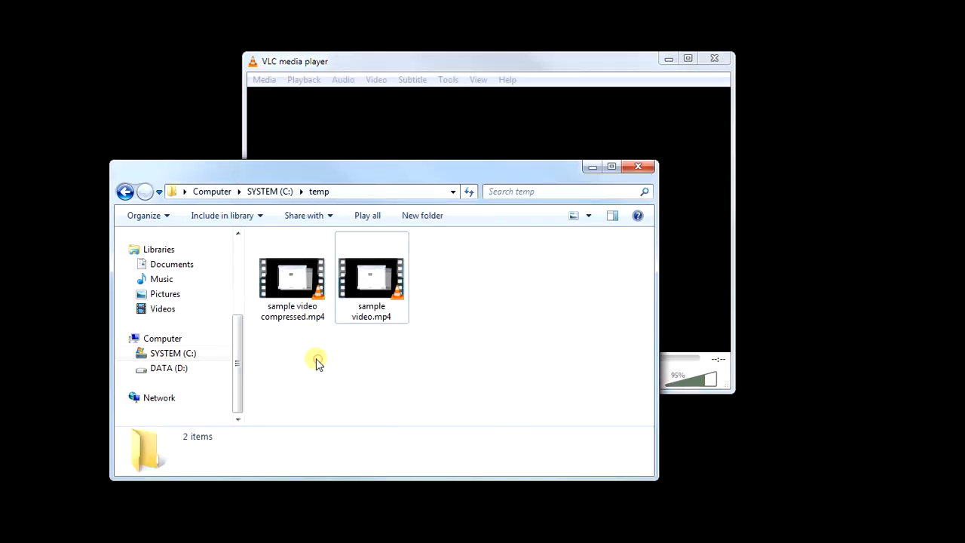
left_click(299, 305)
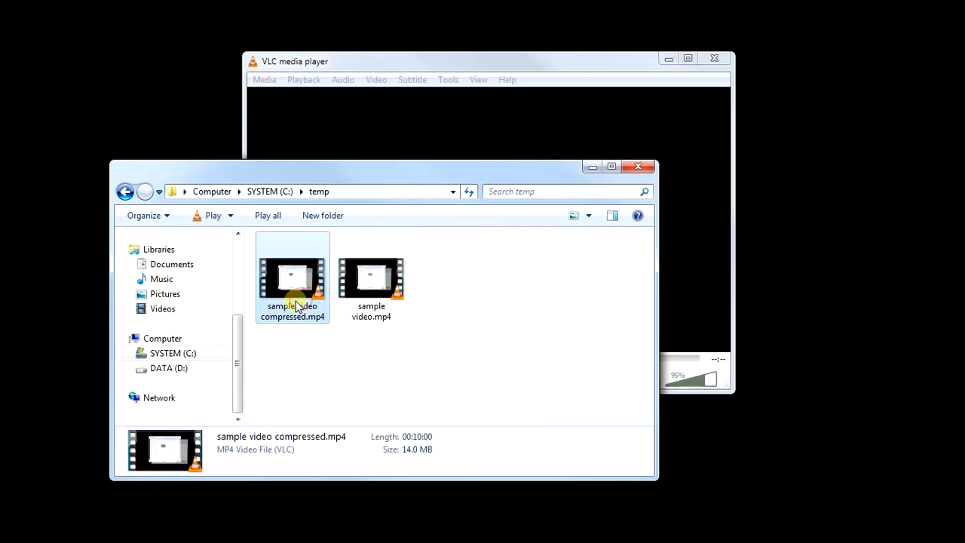
left_click(371, 312)
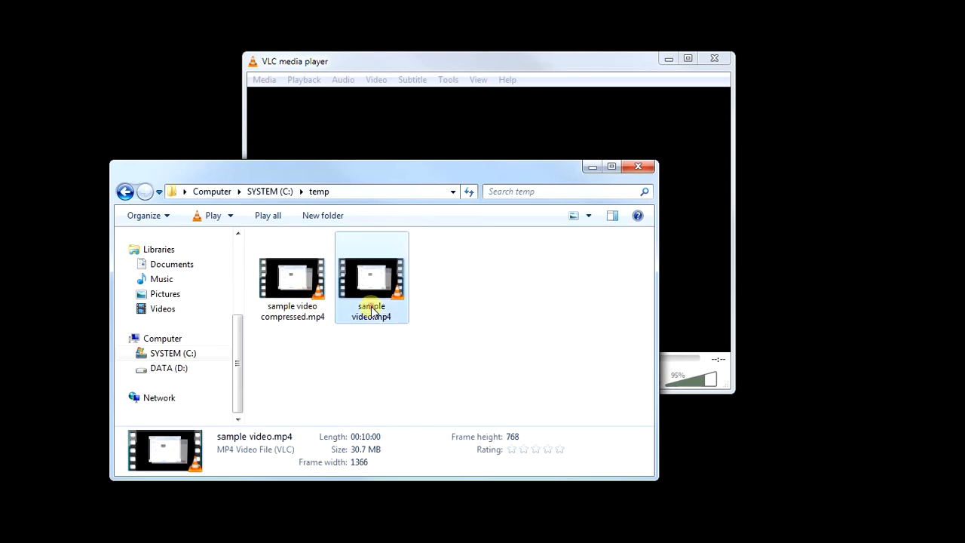
left_click(389, 347)
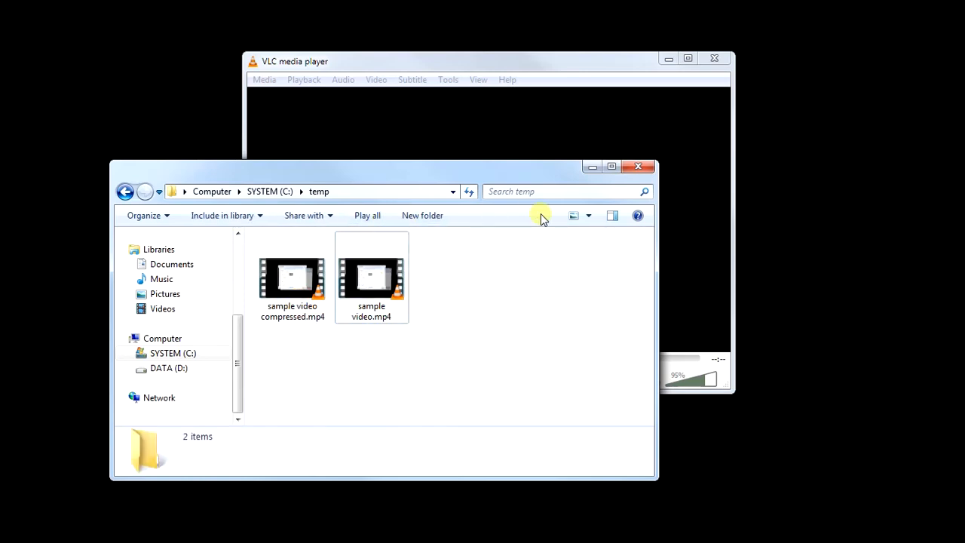
Show the temp folder's files in Details view and widen the Name column
left_click(591, 217)
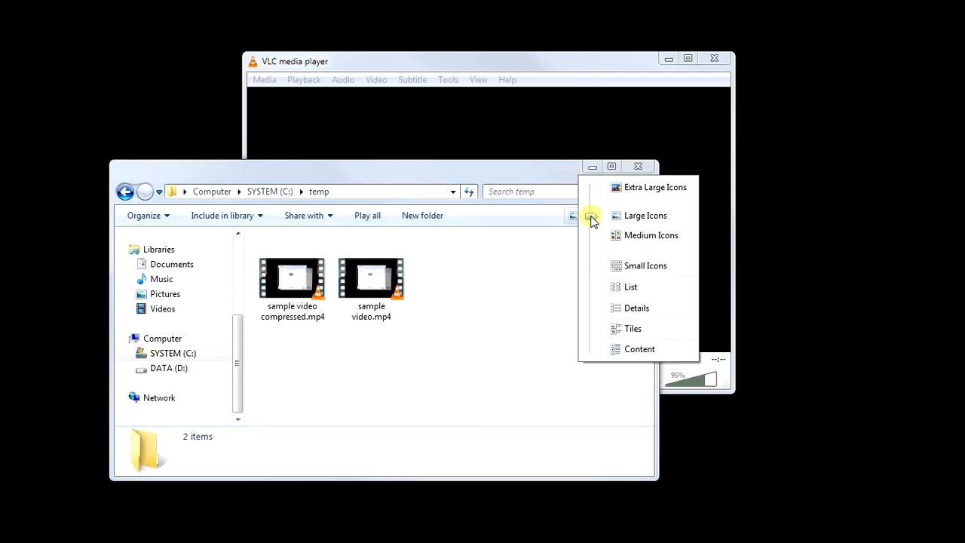
left_click(630, 292)
left_click(587, 216)
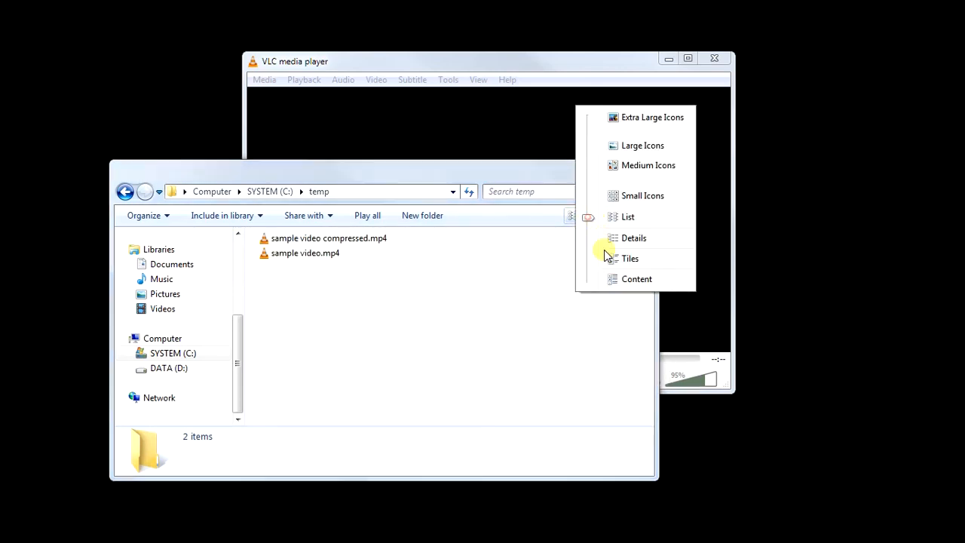
left_click(630, 241)
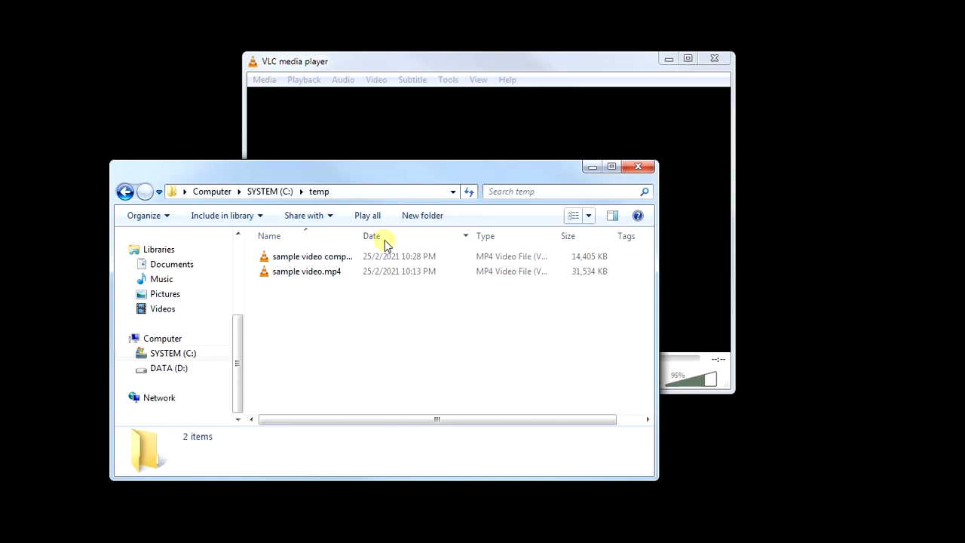
left_click_drag(359, 240, 382, 239)
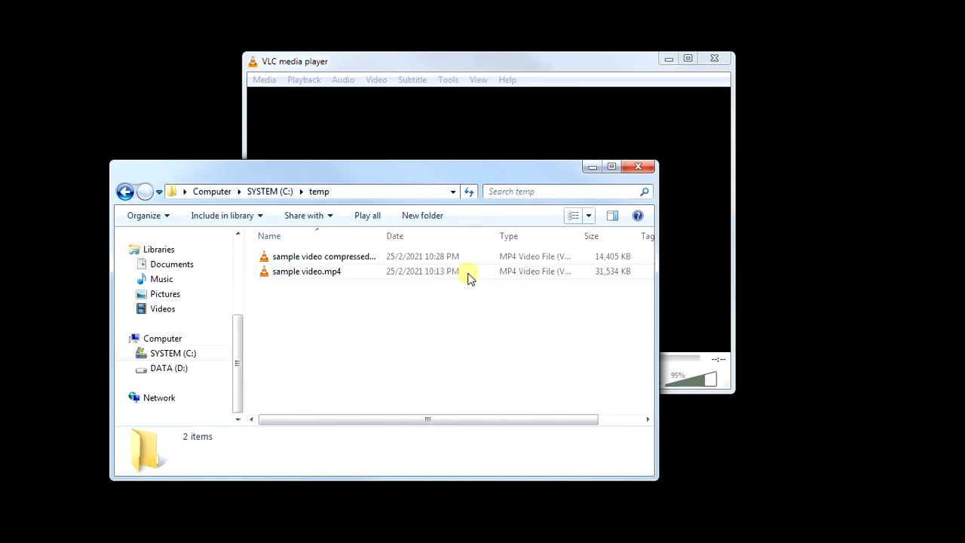
Enlarge the file information area slightly and compare the properties of the original and compressed videos
left_click(526, 276)
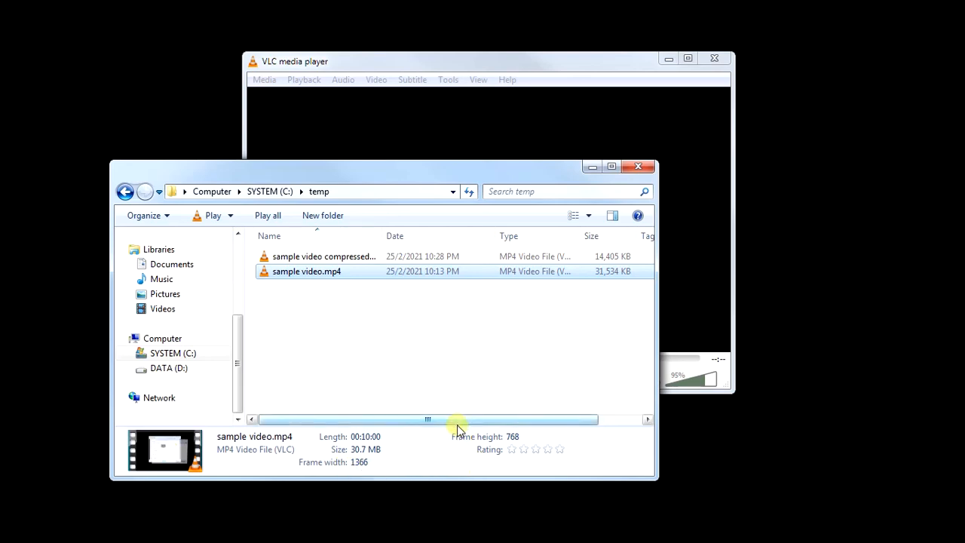
mouse_move(458, 430)
left_mouse_down()
mouse_move(461, 405)
mouse_move(463, 418)
left_mouse_up()
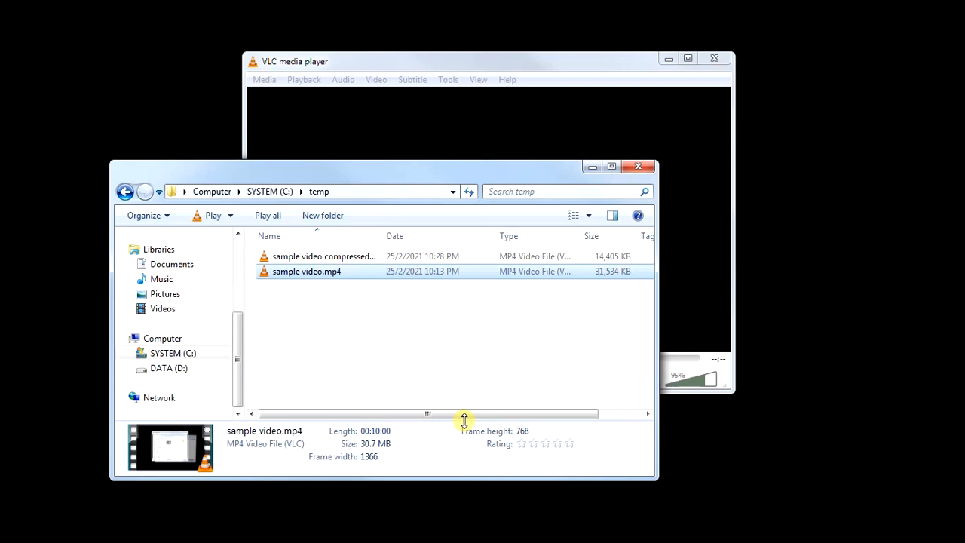
left_click(415, 260)
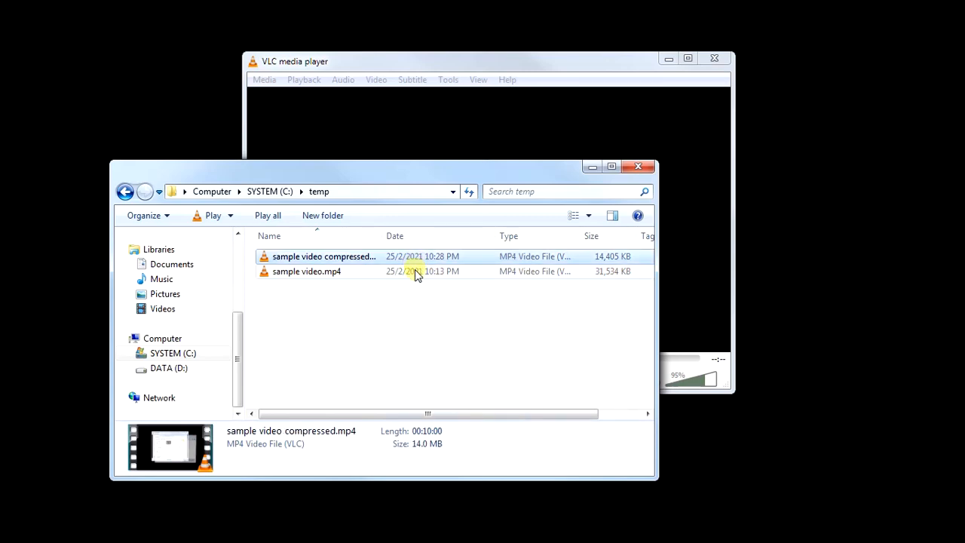
left_click(417, 274)
left_click(421, 257)
left_click(420, 272)
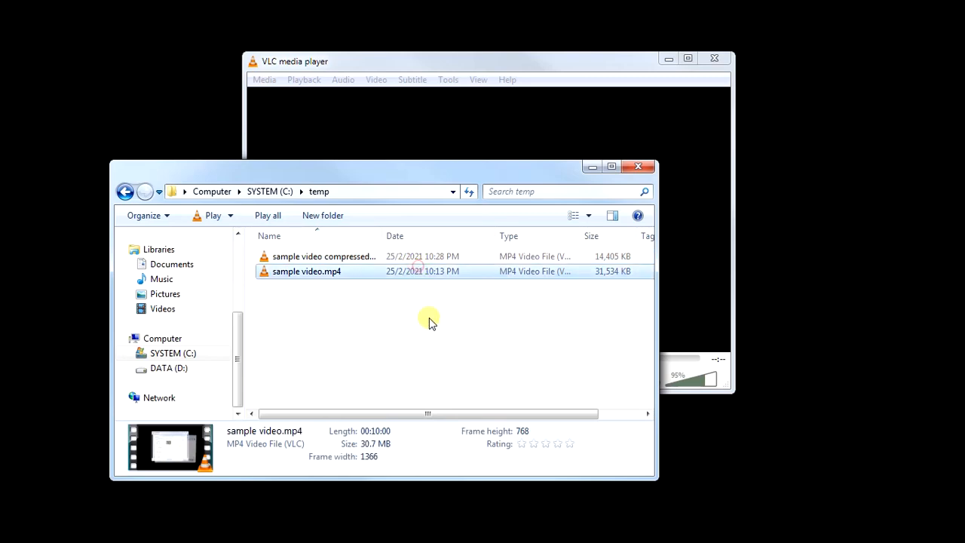
Switch back to VLC media player and move its window slightly down over the folder window
left_click(692, 286)
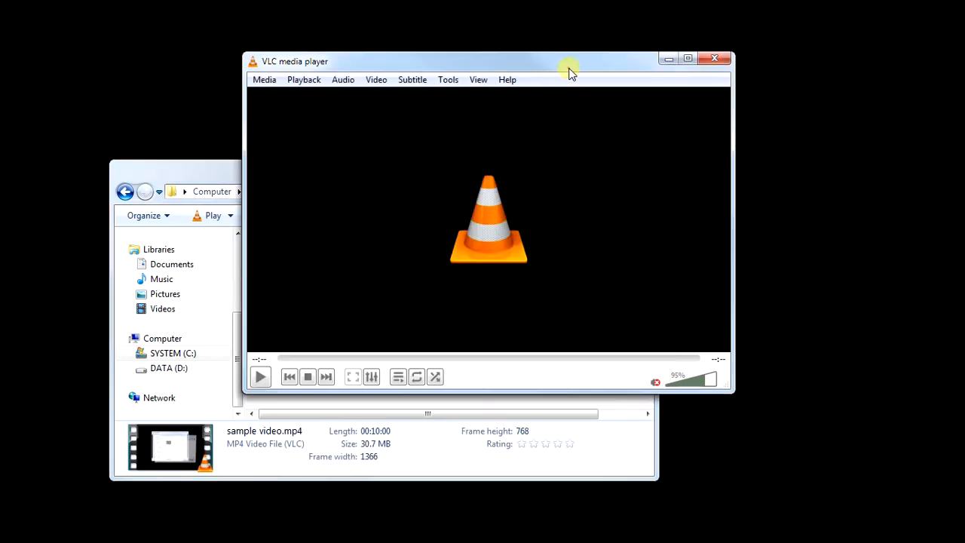
left_click_drag(569, 71, 548, 99)
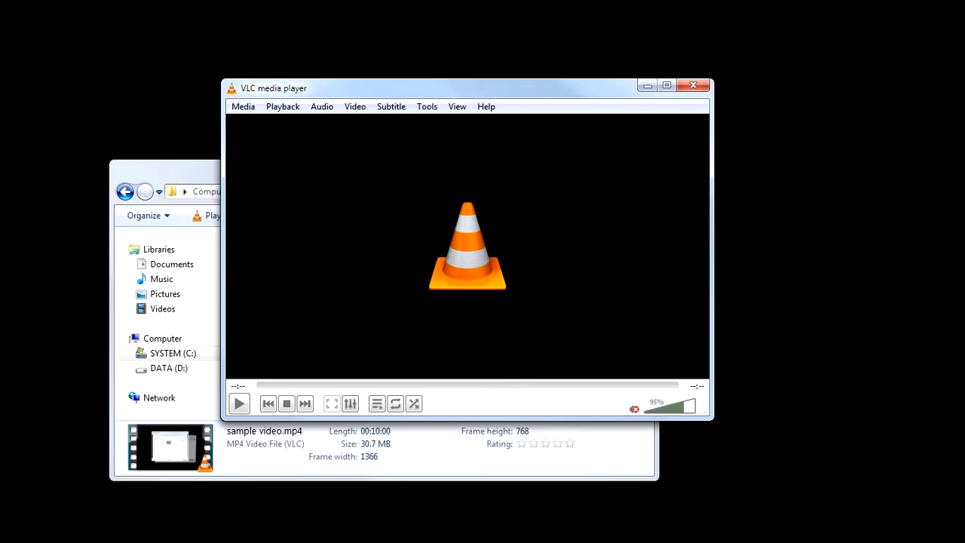